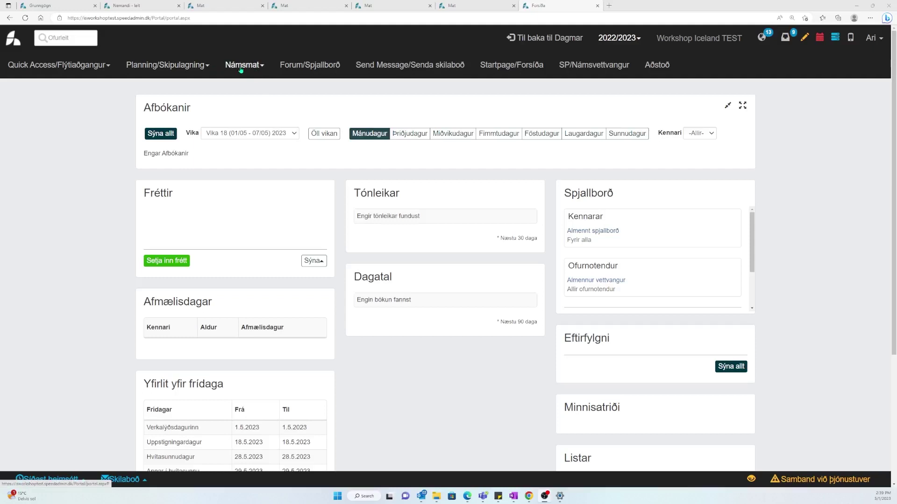
Open the Mínir nemendur assessment list under Námsmat and select the Vitnisburður assessment template
click(242, 66)
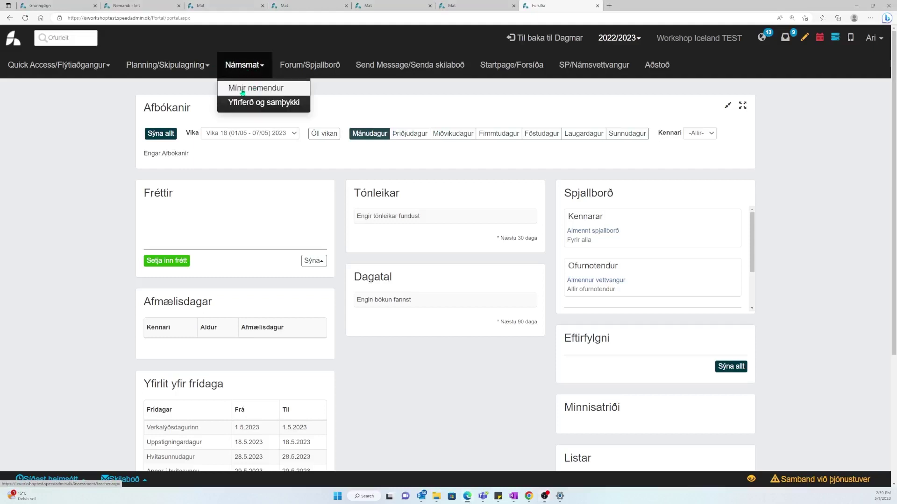
click(243, 89)
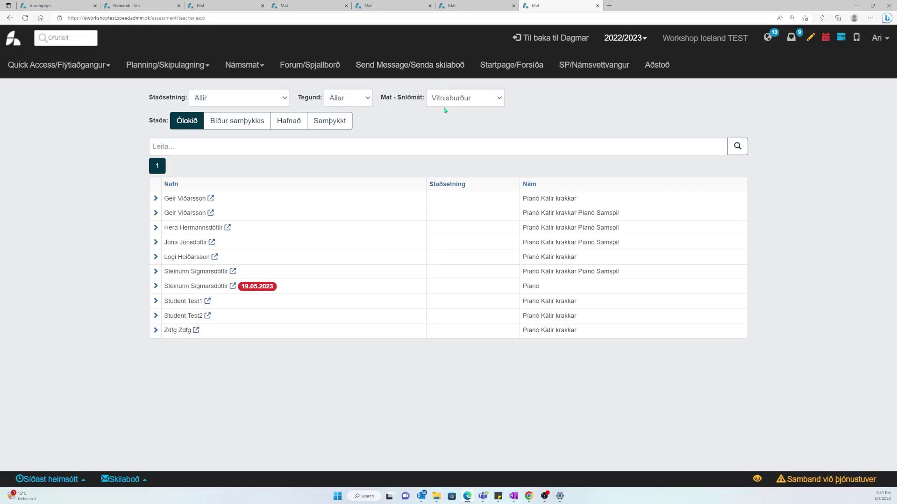
click(468, 102)
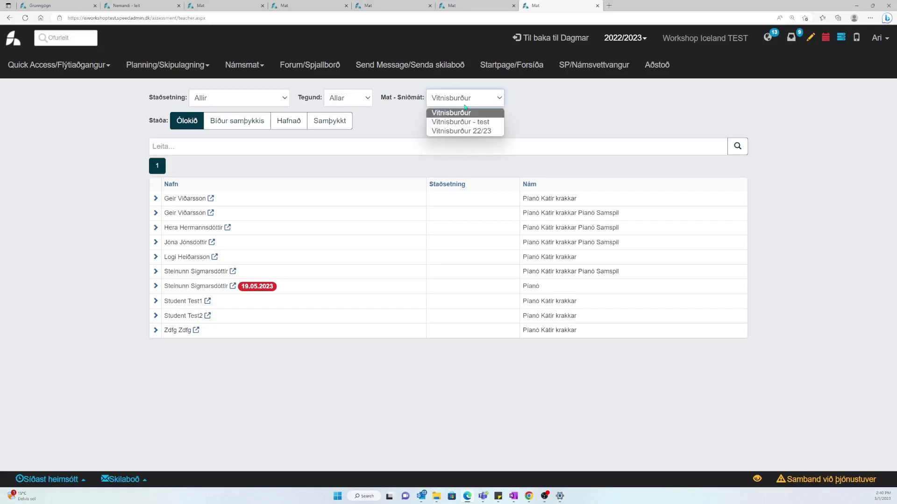
click(462, 113)
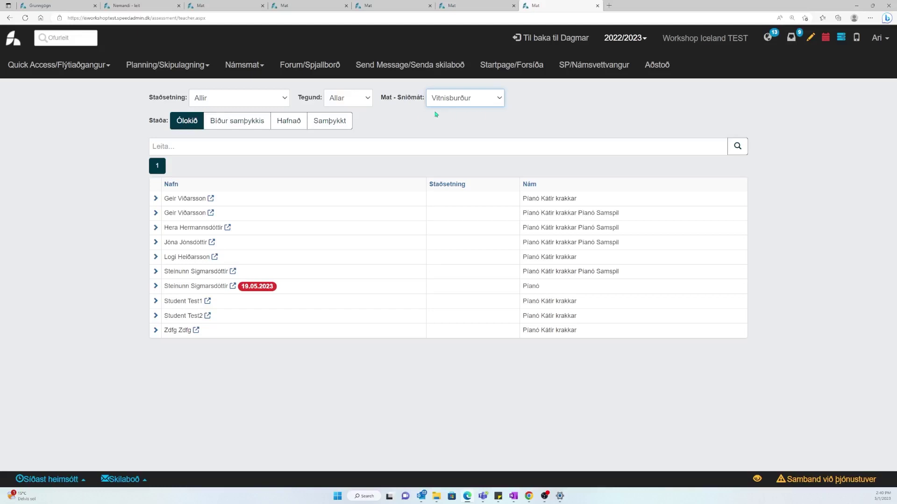
View the student list filtered by Tegund as Einkatími and as Hóptími, and set it back to Allar
click(368, 98)
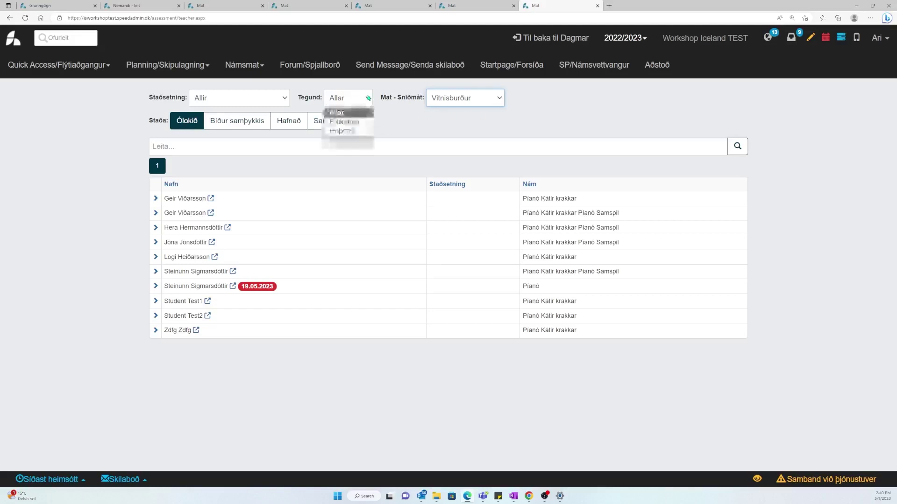
click(345, 122)
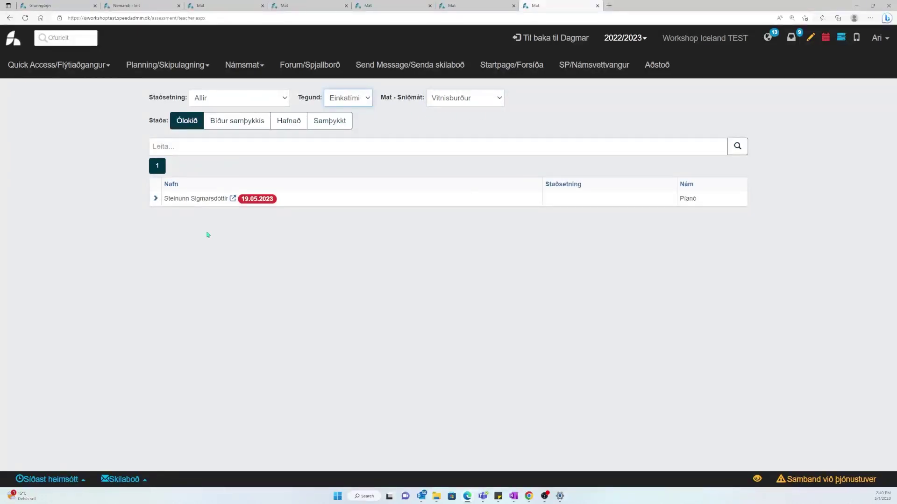
click(368, 103)
click(346, 135)
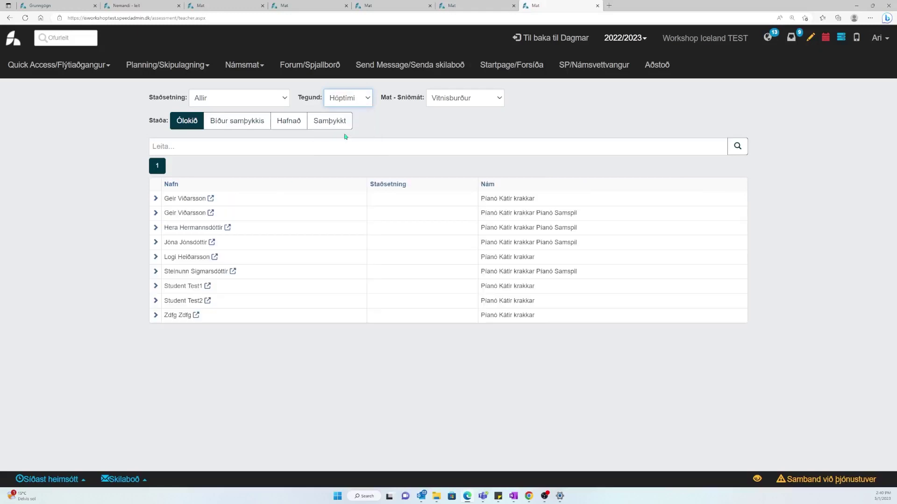
click(357, 101)
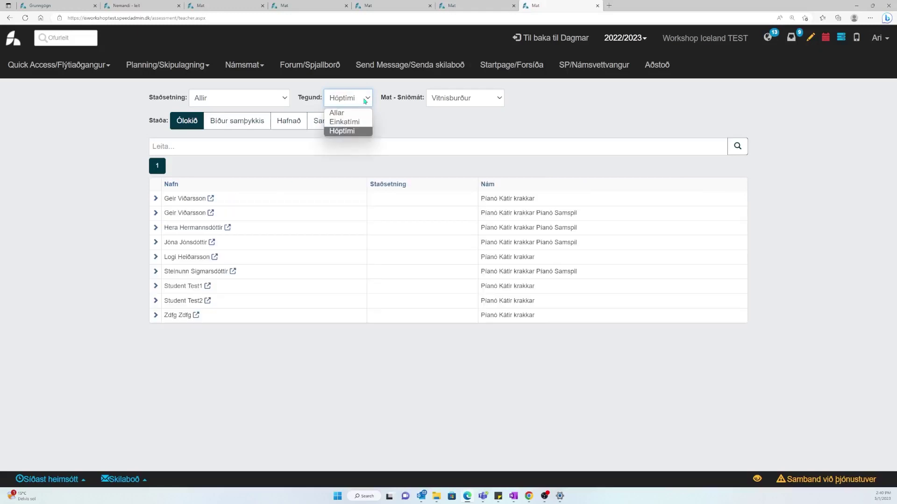
click(340, 114)
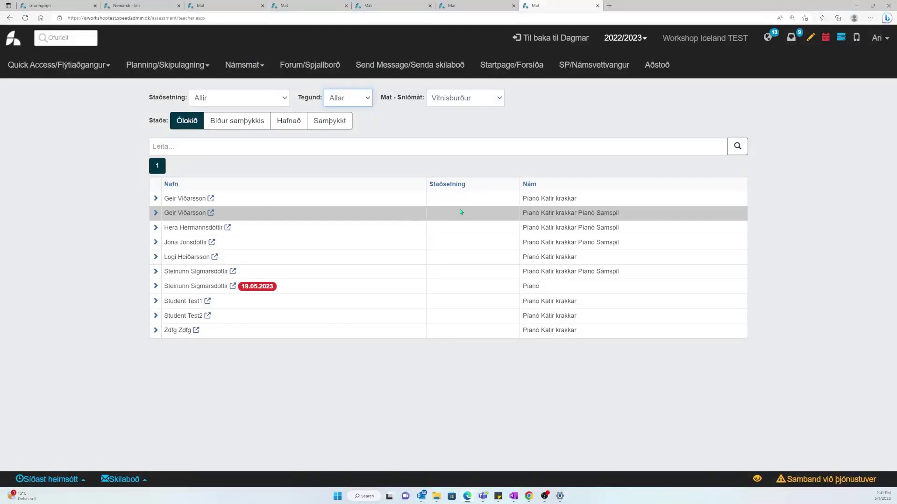
Expand the first listed student's Píanó Kátir krakkar assessment and enter "ff" for Ástundun, Framför and Verk
click(157, 202)
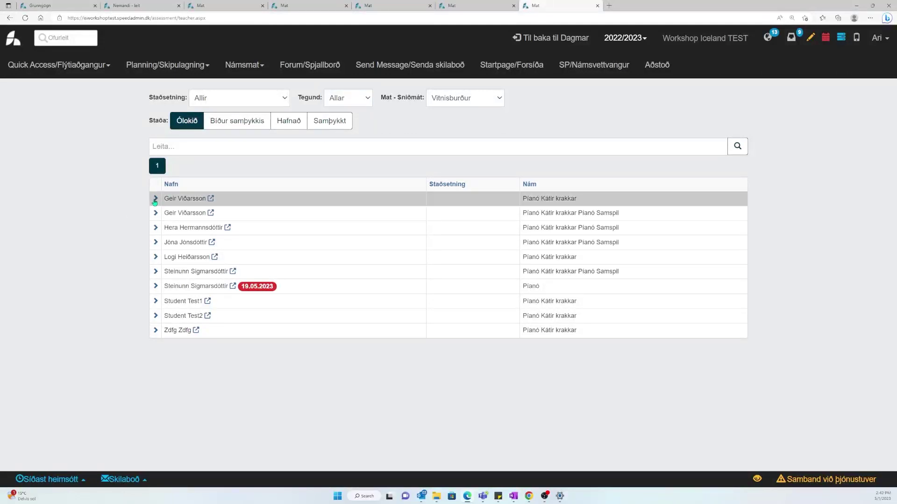
click(155, 200)
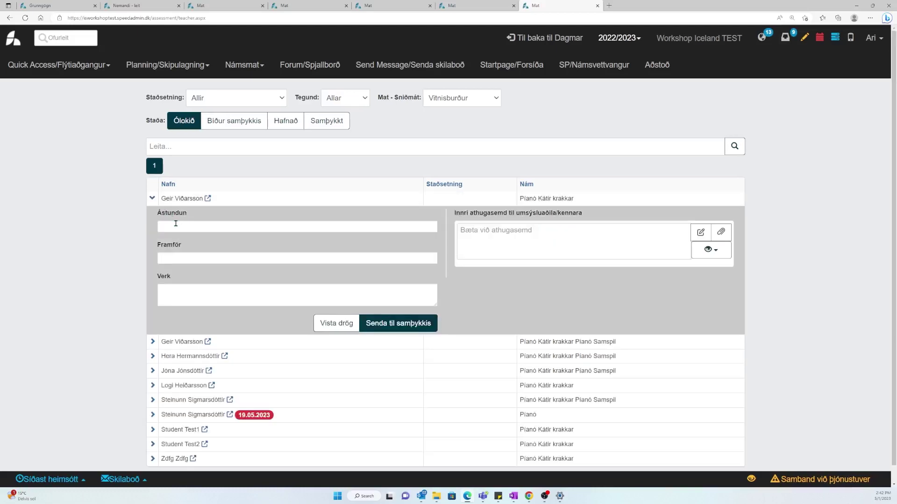
click(176, 224)
text(ff)
click(178, 259)
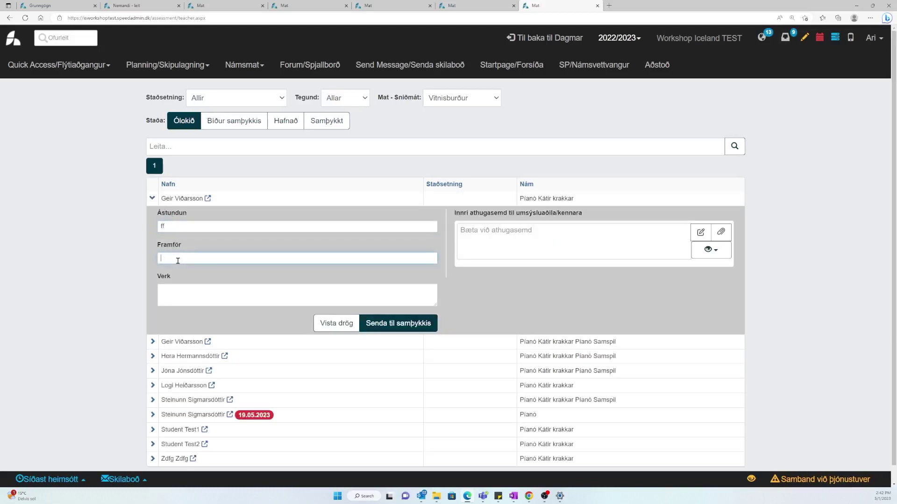
text(ff)
click(183, 297)
text(ff)
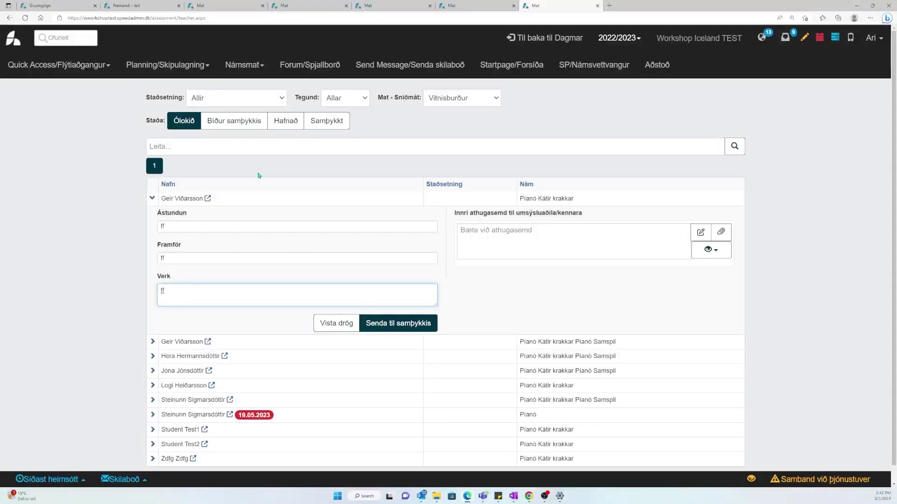
Write "ff" as the internal comment to the administrator/teacher and check the comment's visibility options
scroll(419, 248, down, 1)
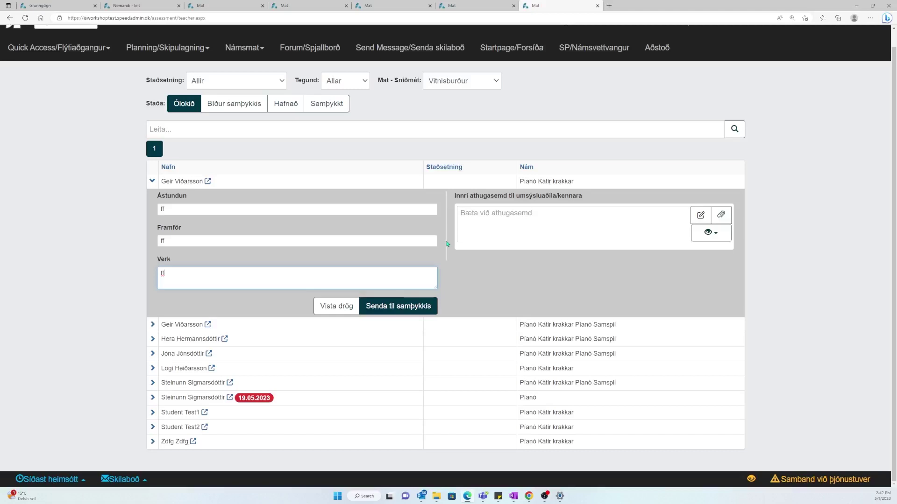
click(566, 227)
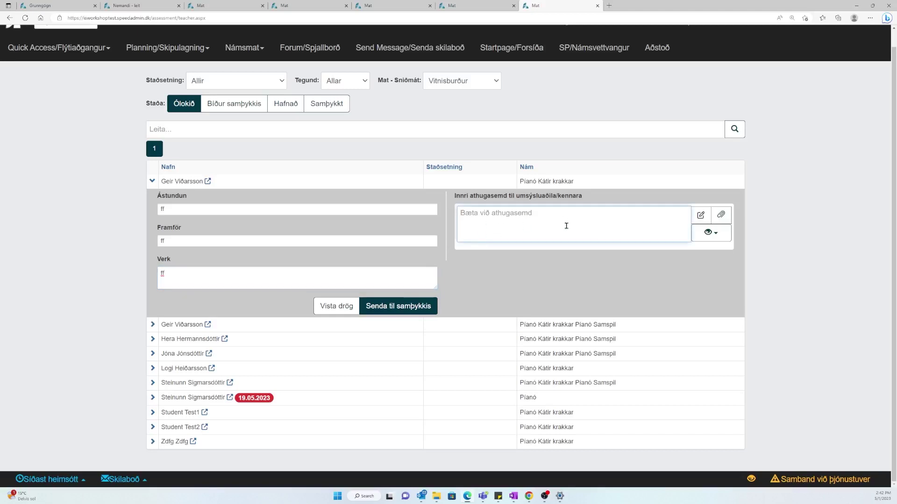
text(ff)
click(726, 234)
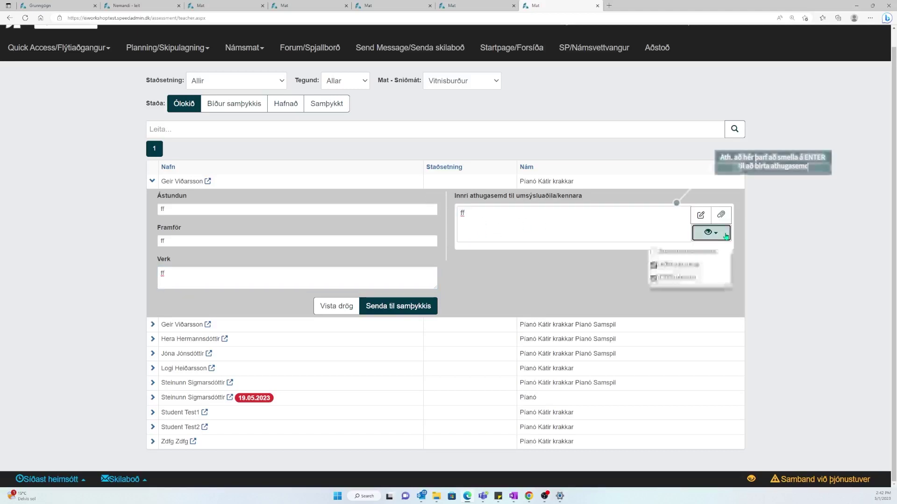
click(560, 212)
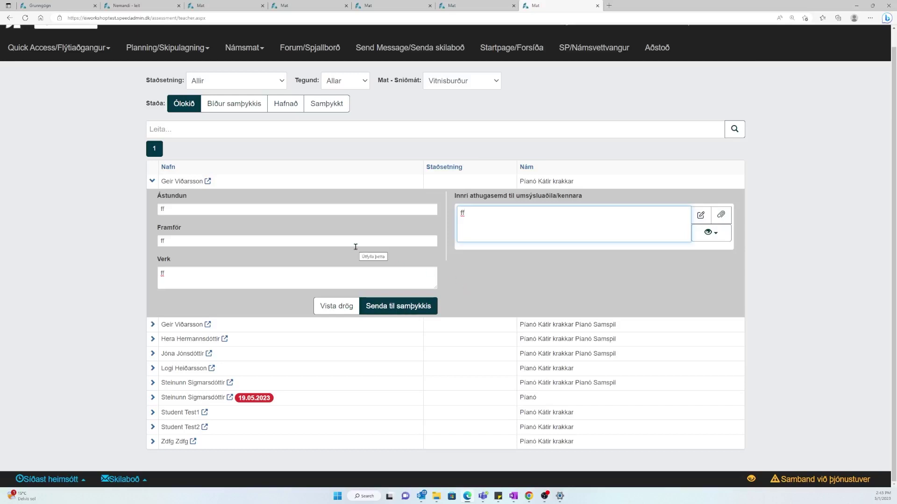
Save the first student's assessment as a draft and send it for approval
click(352, 306)
click(398, 308)
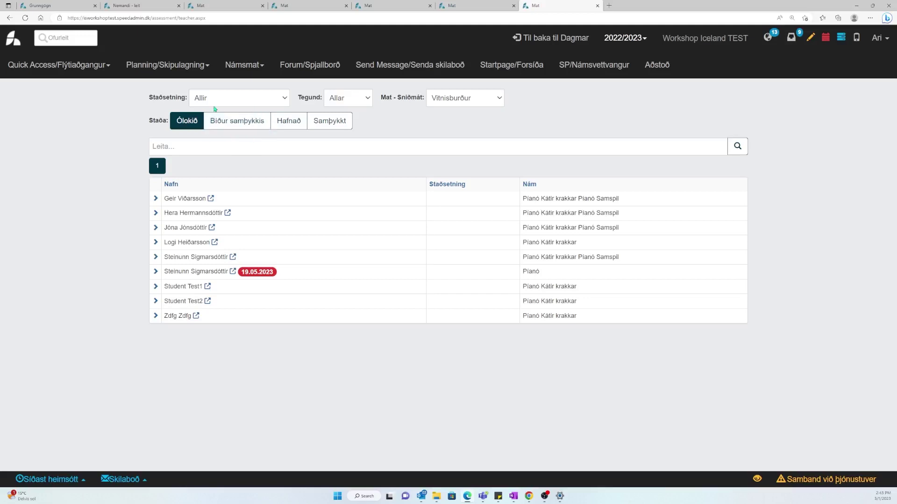
Open the student's submitted assessment among those with status Bíður samþykkis and withdraw the submission
click(217, 127)
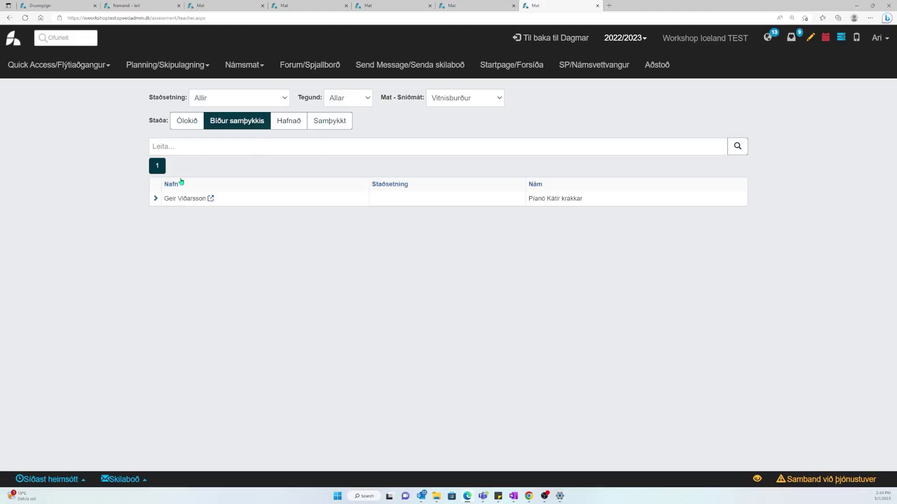
click(155, 198)
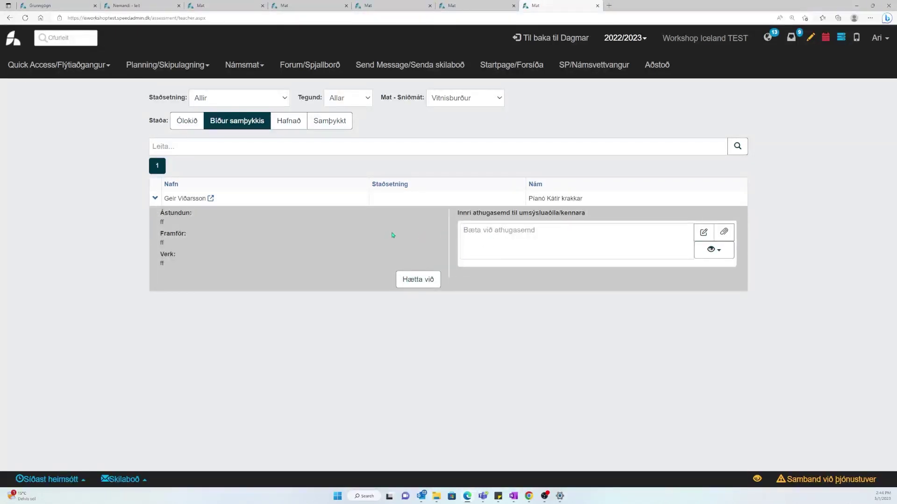
click(419, 280)
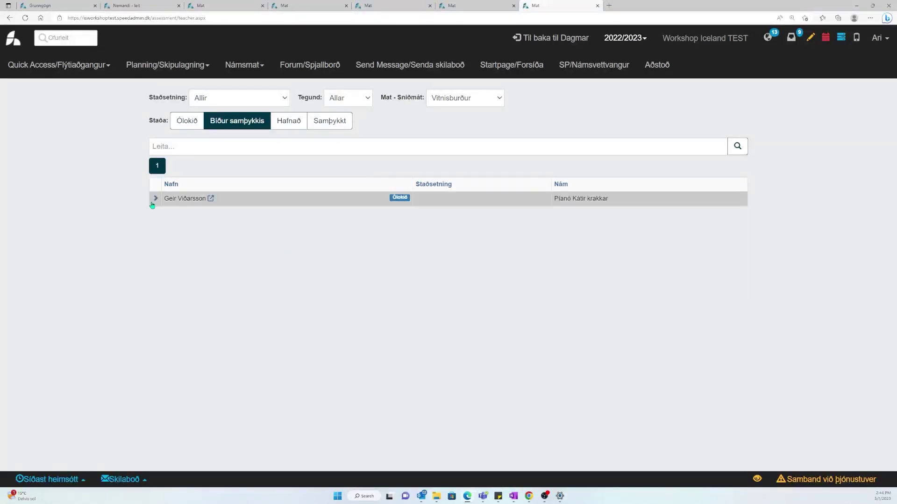
Resend the withdrawn Píanó Kátir krakkar assessment for approval from the Ólokið list, and show the assessments awaiting approval
click(175, 121)
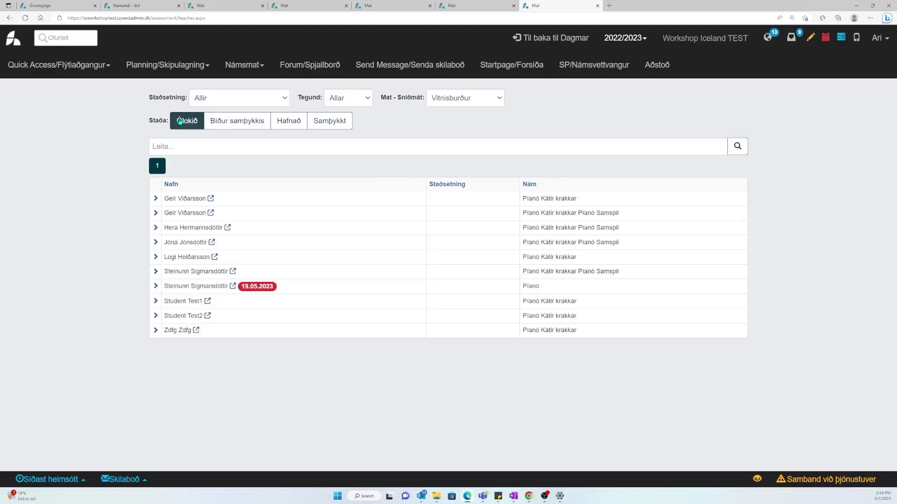
click(153, 199)
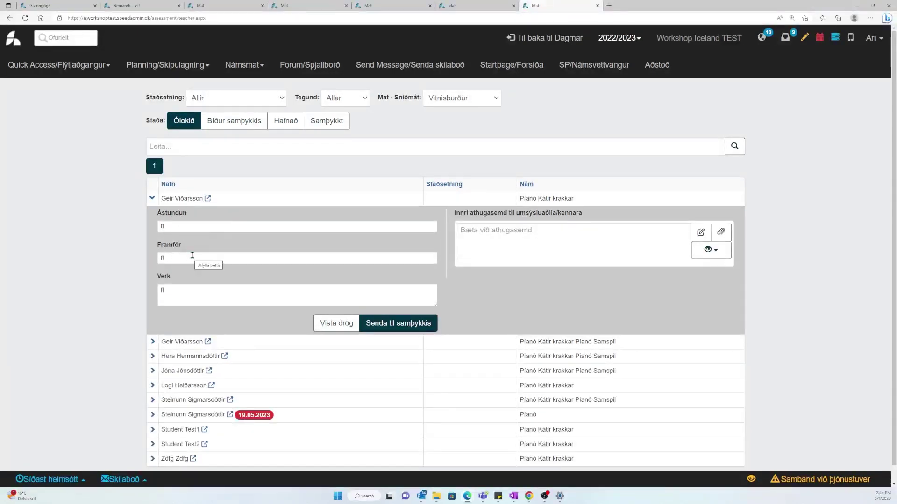
click(412, 323)
click(244, 124)
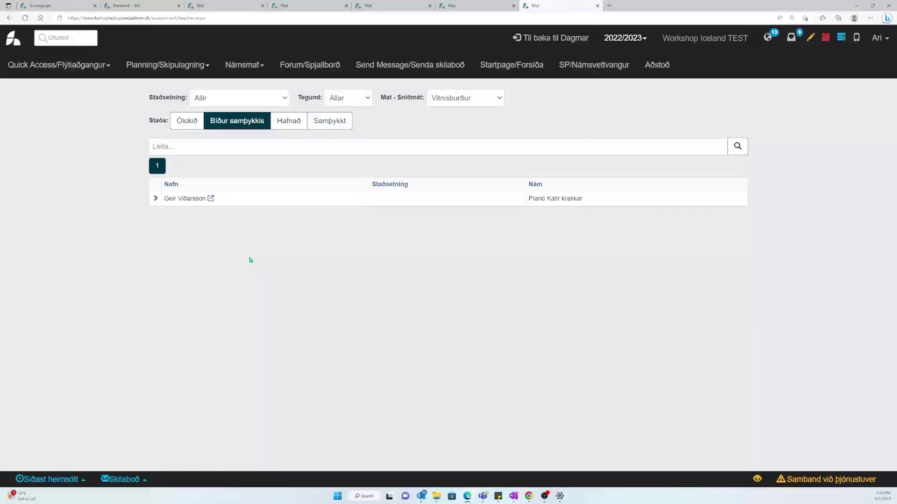
Open the rejected assessment under Hafnað, send it for approval again, and return to the Bíður samþykkis list
click(298, 117)
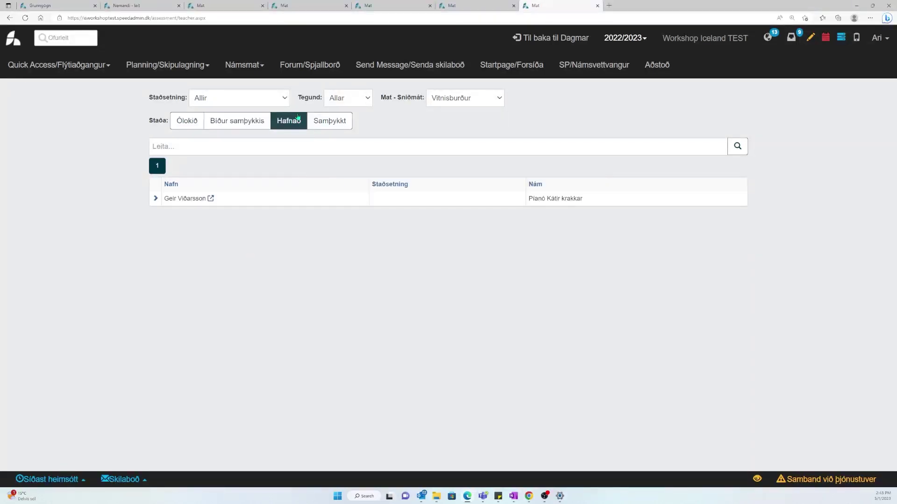
click(156, 198)
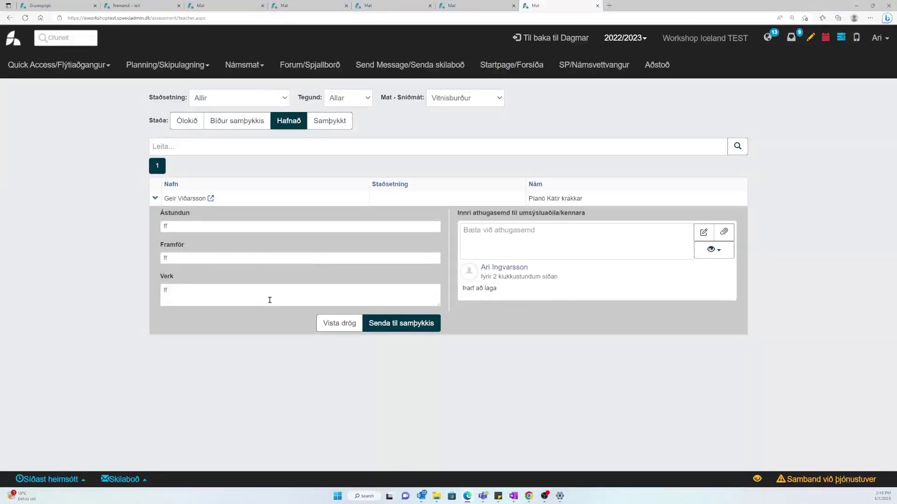
click(384, 324)
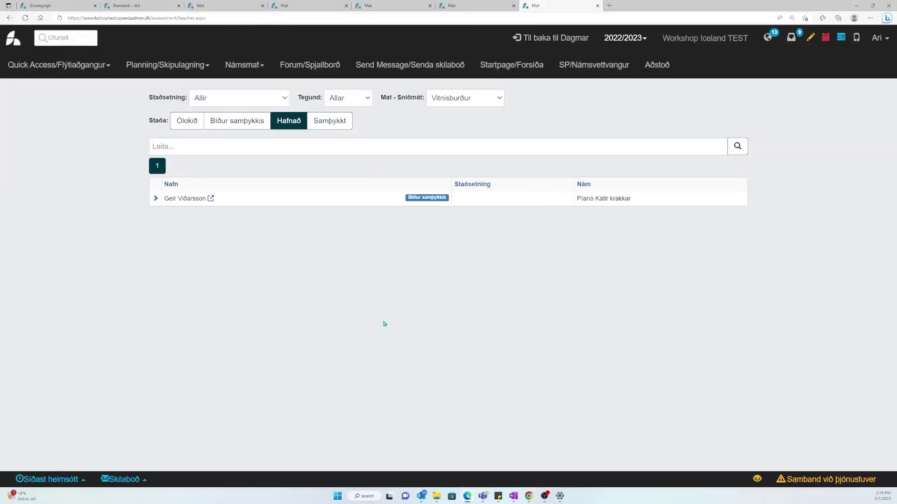
click(230, 121)
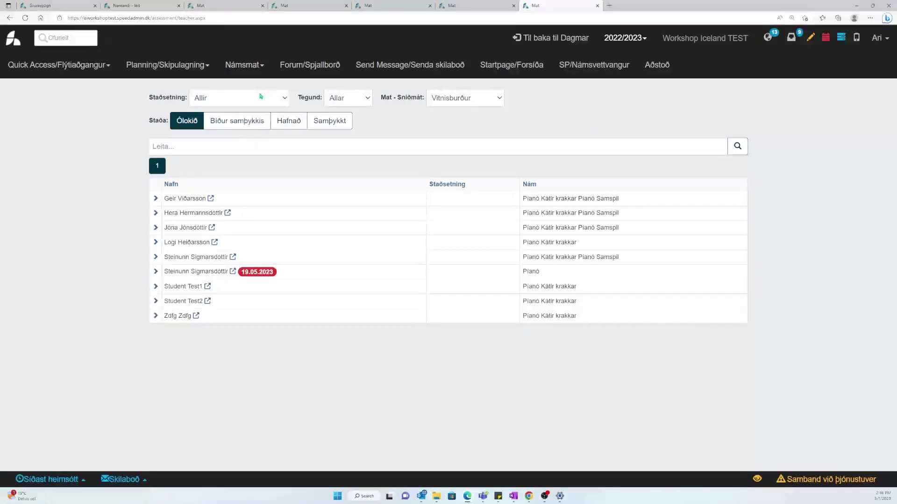
Open the record of the Píanó Kátir krakkar student from the Samþykkt list and sign in as that student
click(321, 117)
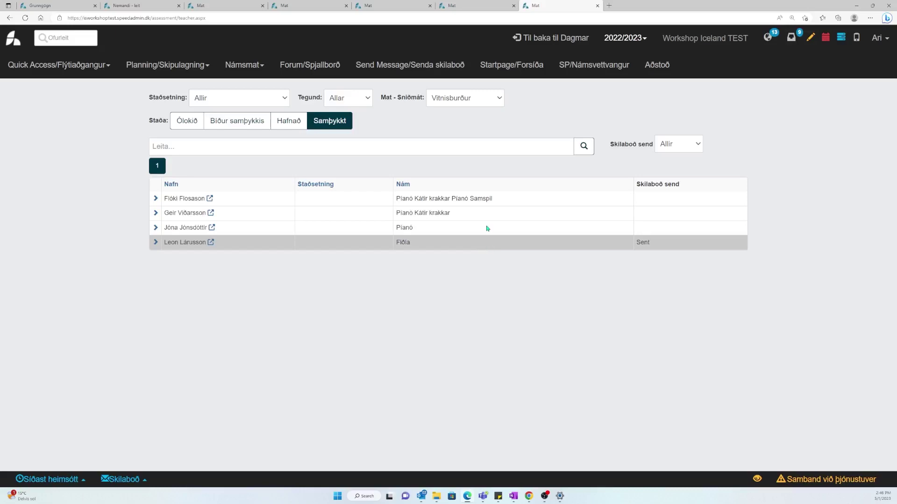
click(212, 213)
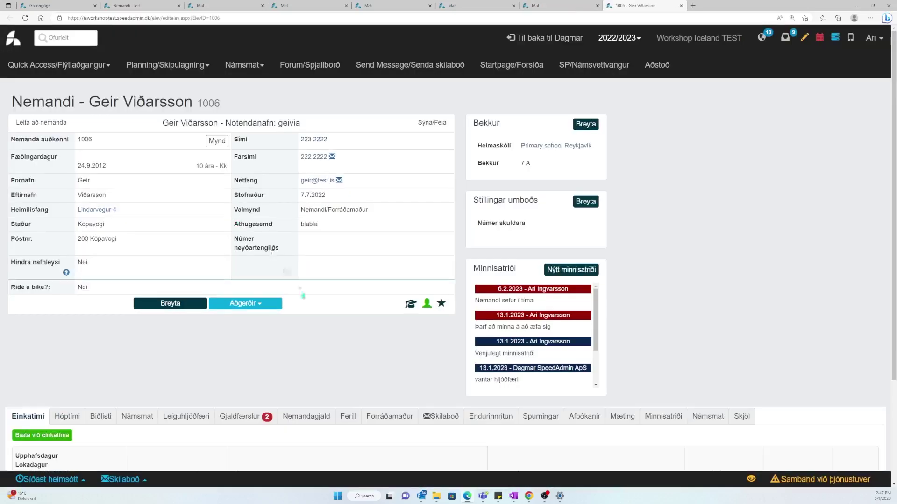
click(426, 304)
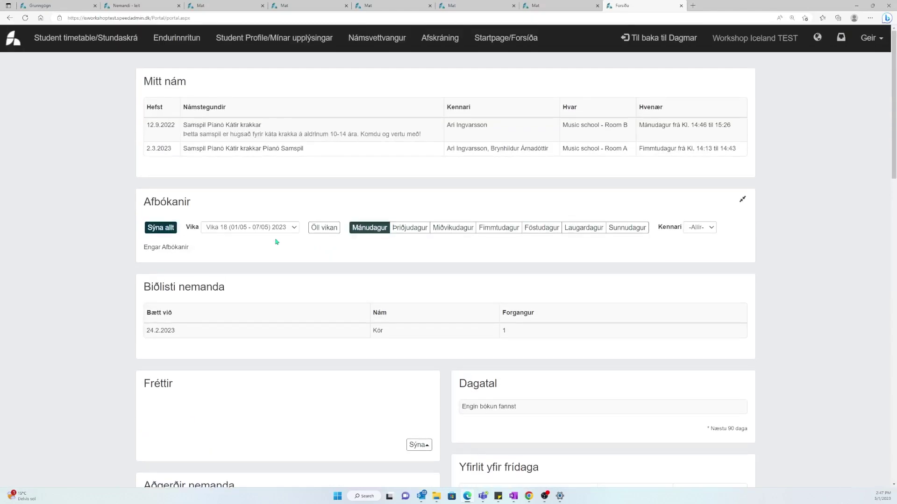
Open the Vitnisburður report without a listed subject from the Námsmat section of the student's start page
scroll(277, 241, down, 10)
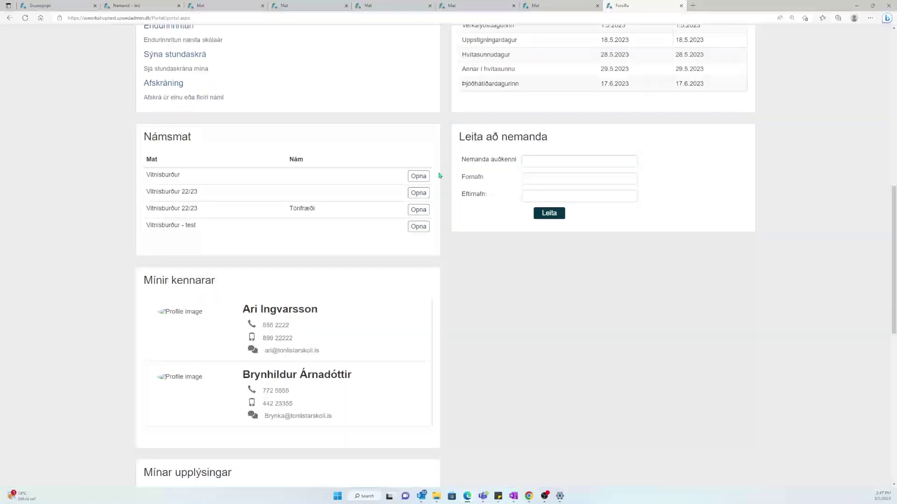
click(420, 176)
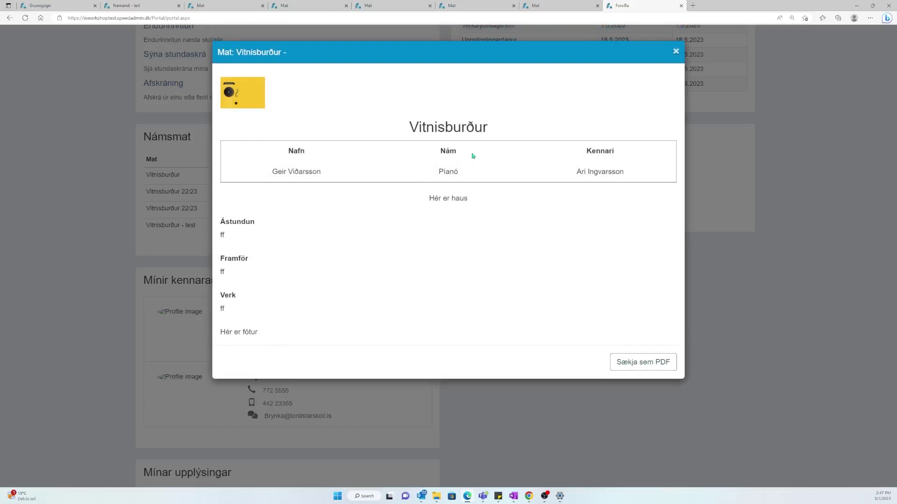